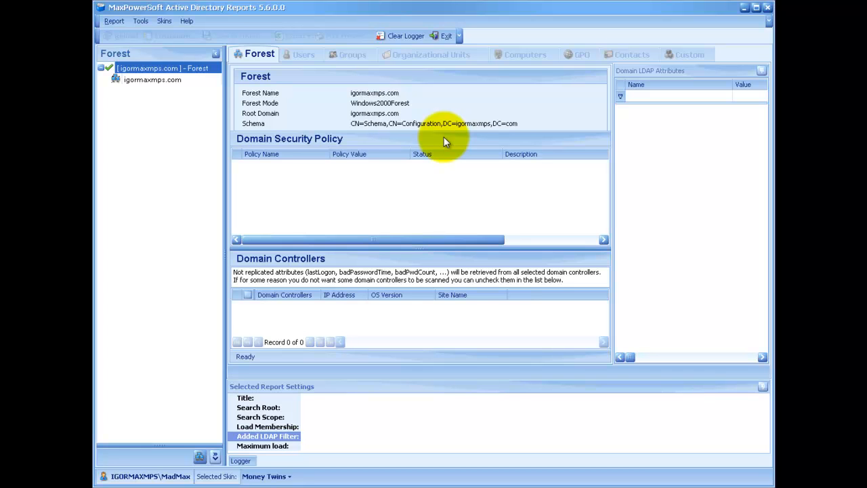
Load the igormaxmps.com domain and run the All Users report from the Users tab
click(153, 80)
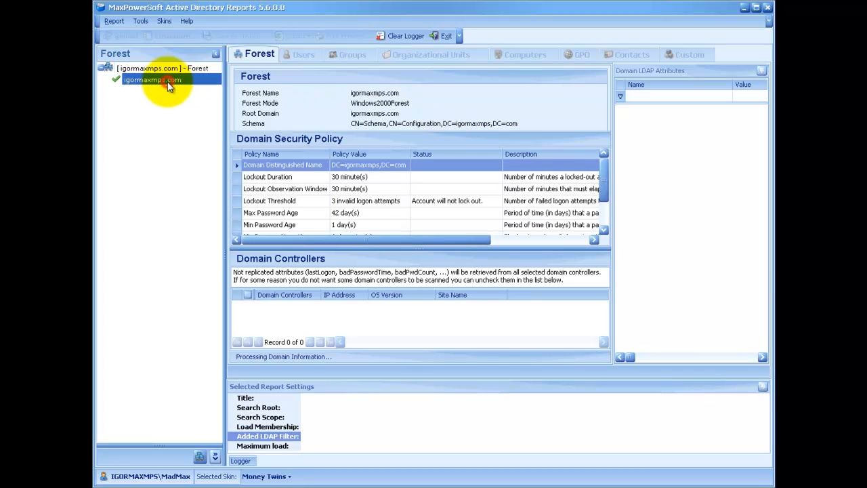
click(303, 54)
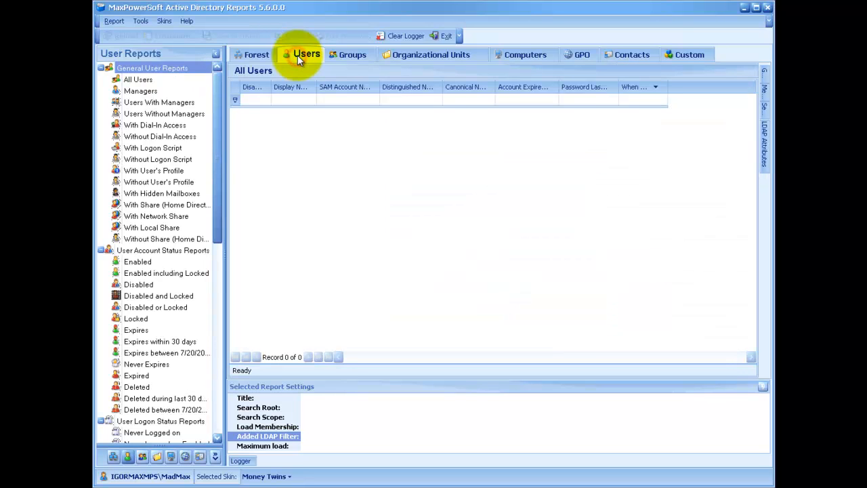
click(138, 80)
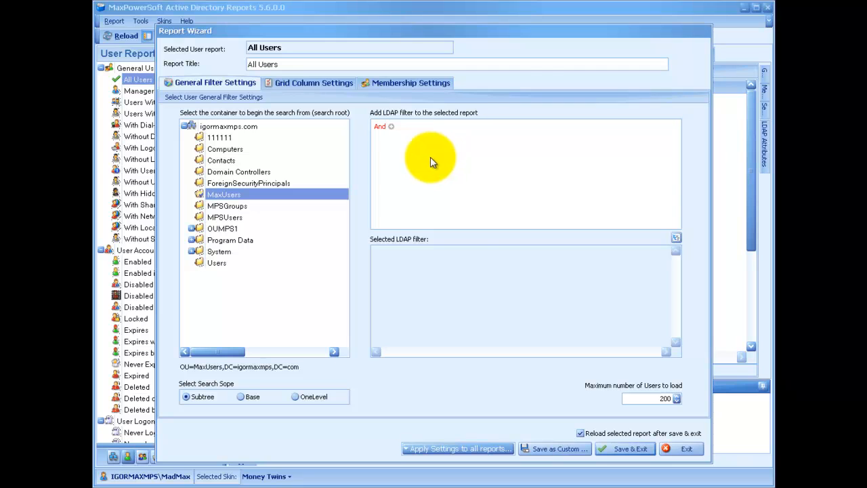
Add a filter condition on When Created with operator 'is less than or equal to'
click(391, 126)
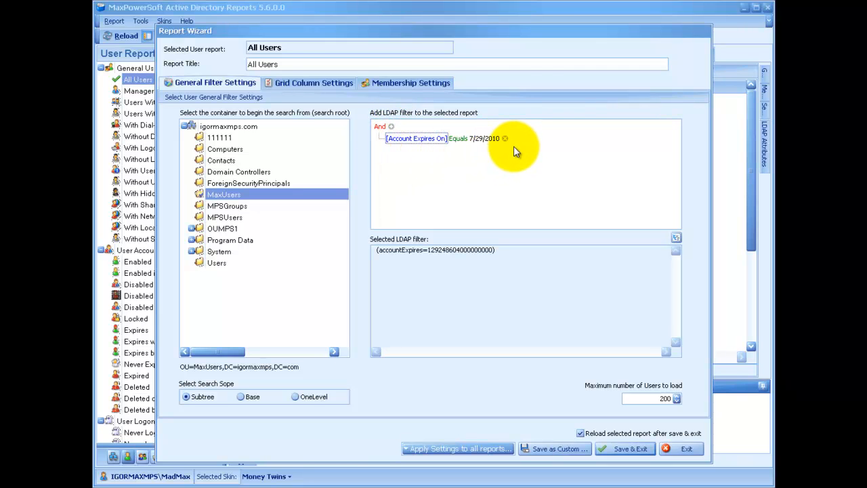
click(416, 139)
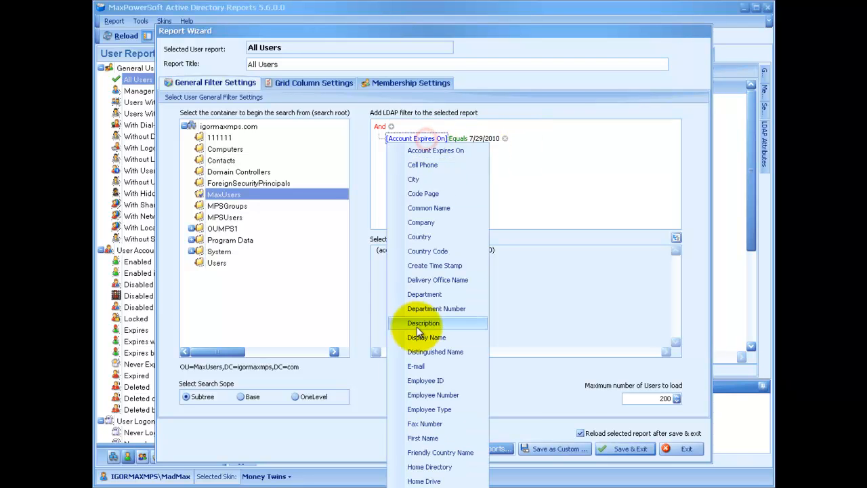
scroll(433, 305, down, 3)
scroll(437, 441, down, 3)
scroll(437, 442, down, 3)
scroll(437, 442, down, 3)
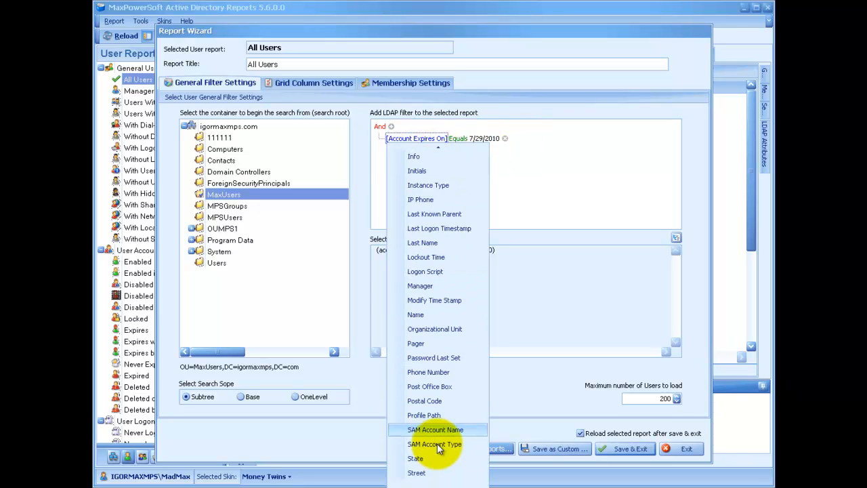
scroll(433, 454, down, 2)
scroll(428, 463, down, 2)
click(427, 470)
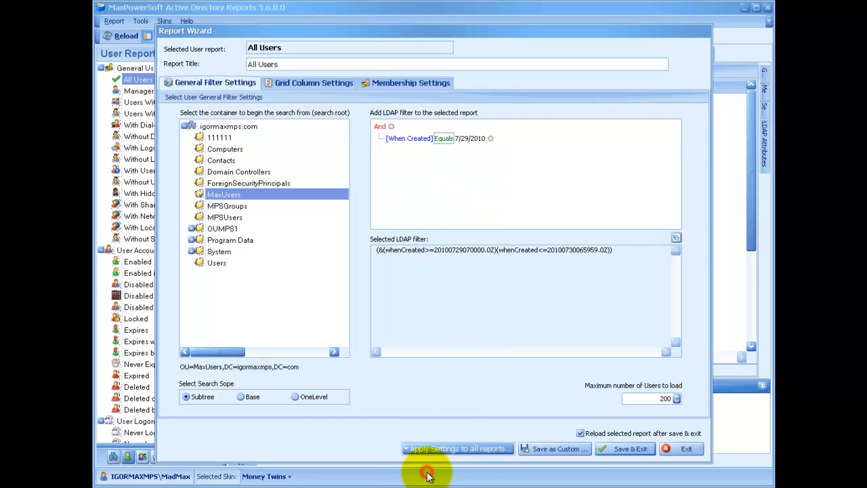
click(445, 140)
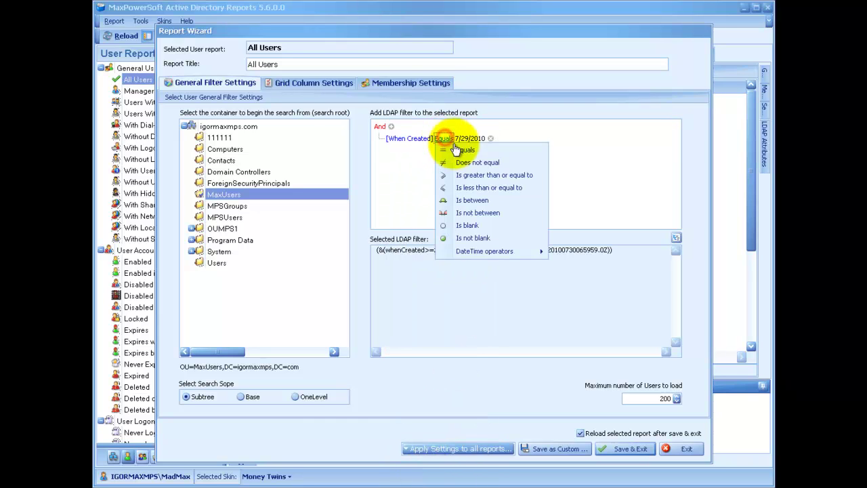
click(476, 188)
Set the condition's date to 11/20/2009 via the calendar picker
click(518, 138)
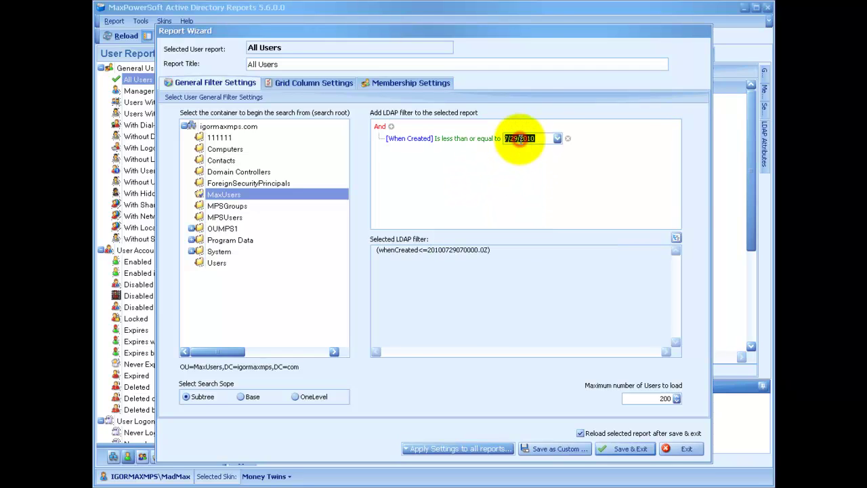
click(557, 139)
click(577, 164)
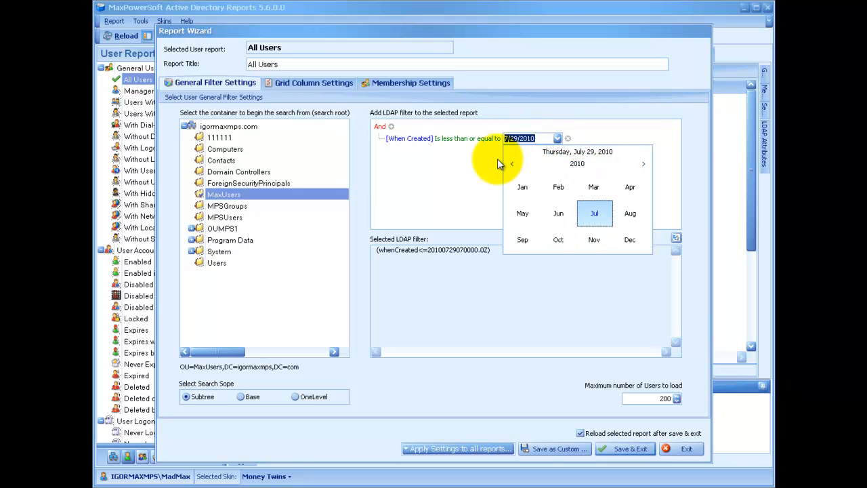
click(512, 163)
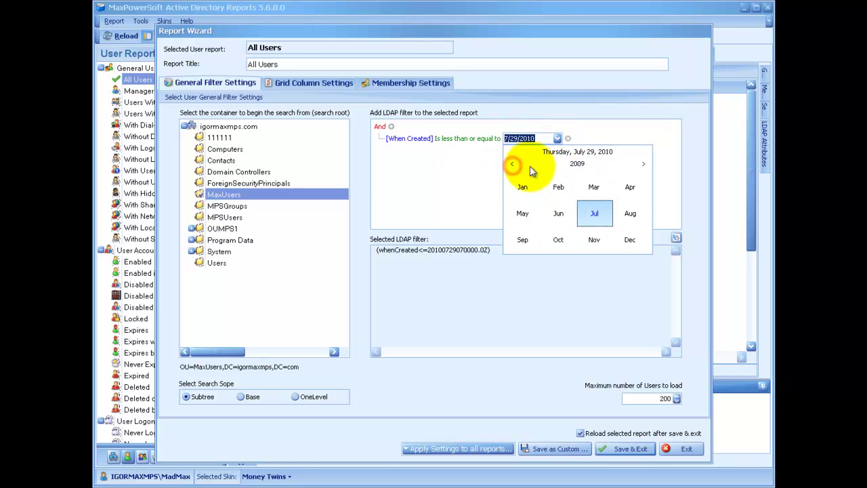
click(594, 240)
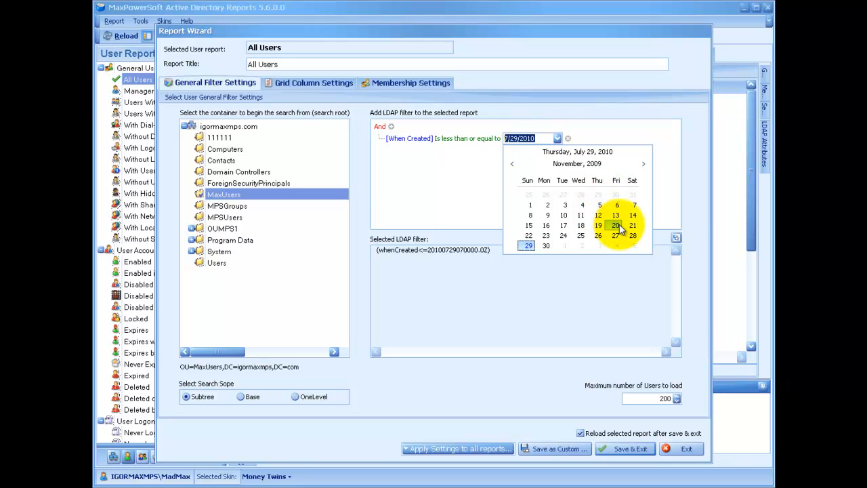
click(616, 225)
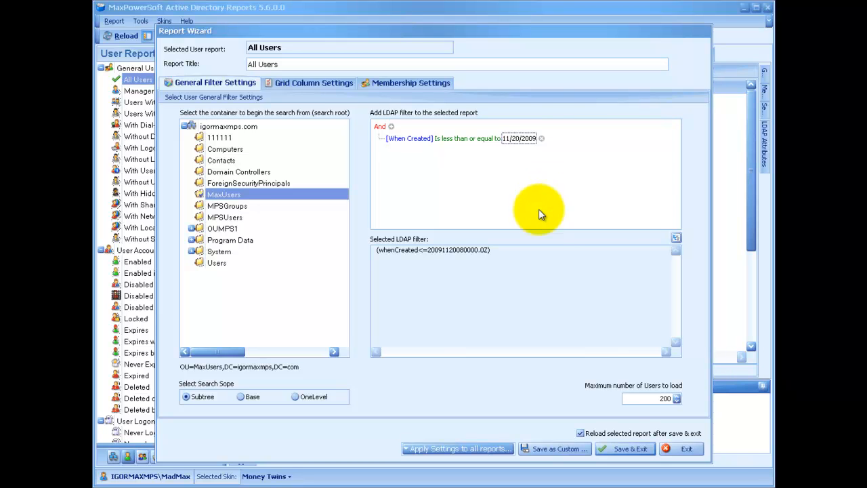
Save the filter, rerun the report and best-fit the When Created column
click(625, 448)
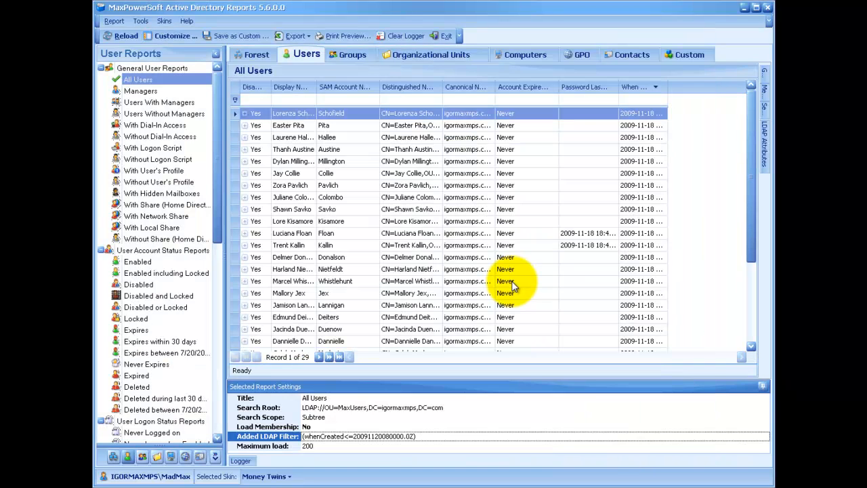
right_click(636, 86)
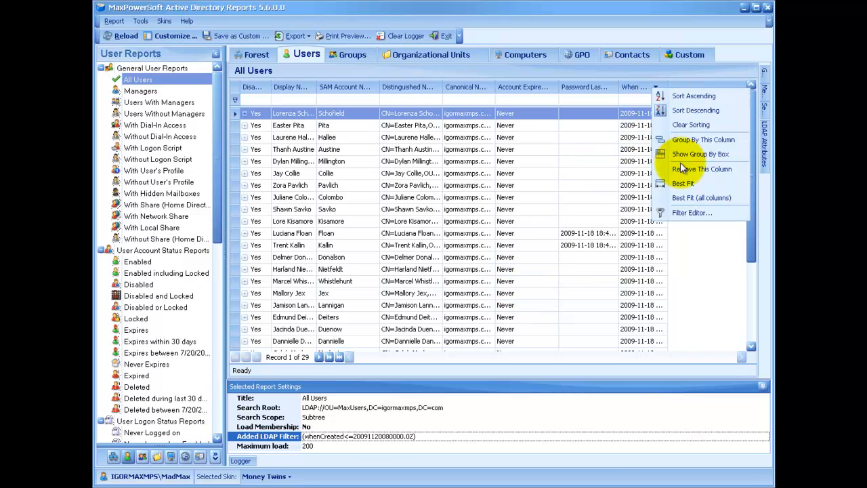
click(683, 183)
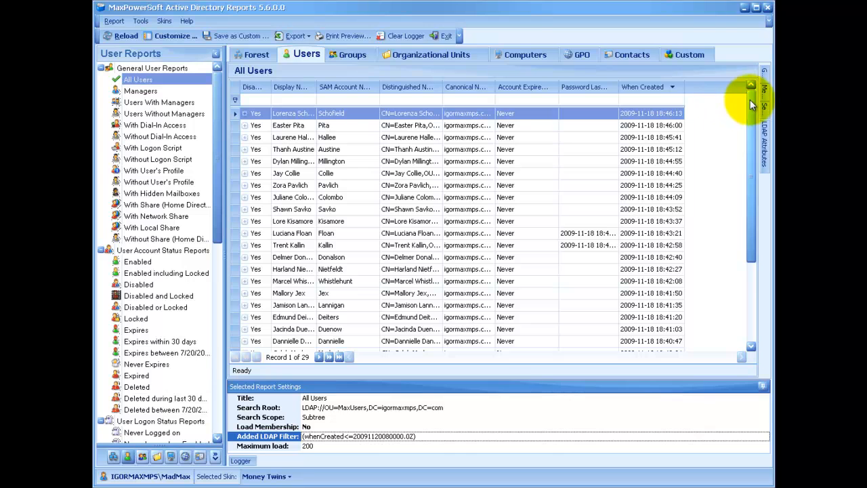
drag(752, 103, 750, 197)
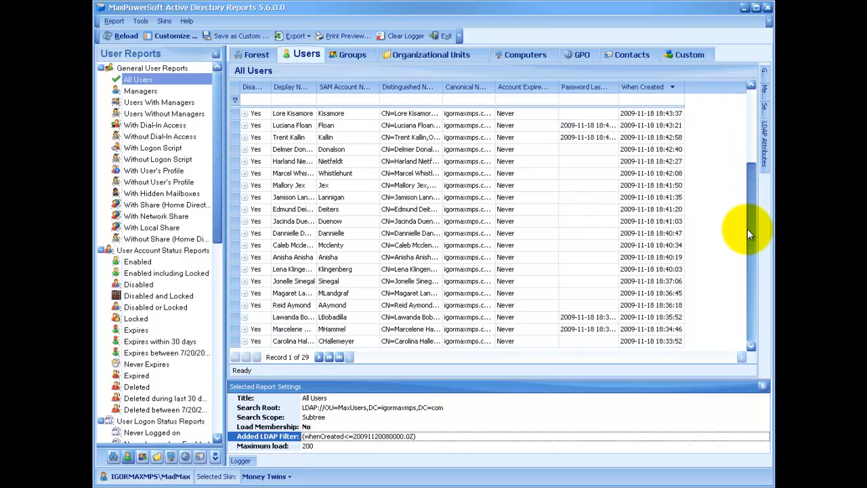
drag(748, 229, 751, 88)
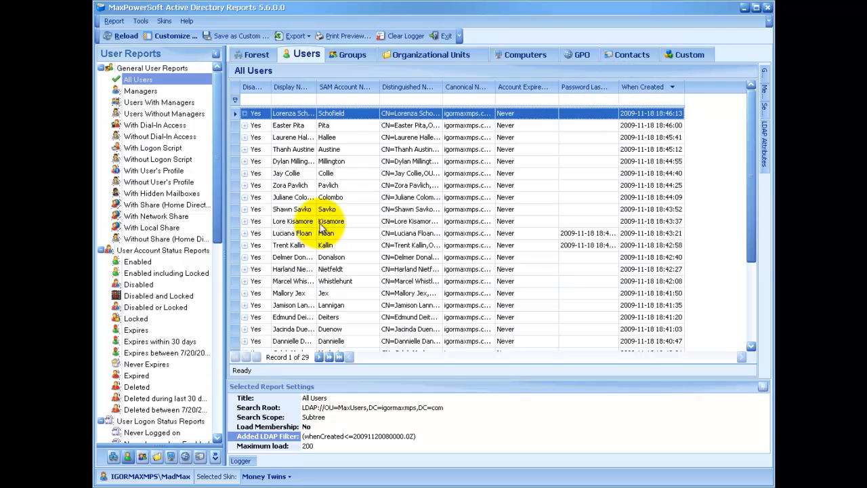
scroll(298, 224, down, 3)
scroll(298, 223, up, 3)
Reopen the wizard and add a second condition on the Display Name attribute
click(172, 36)
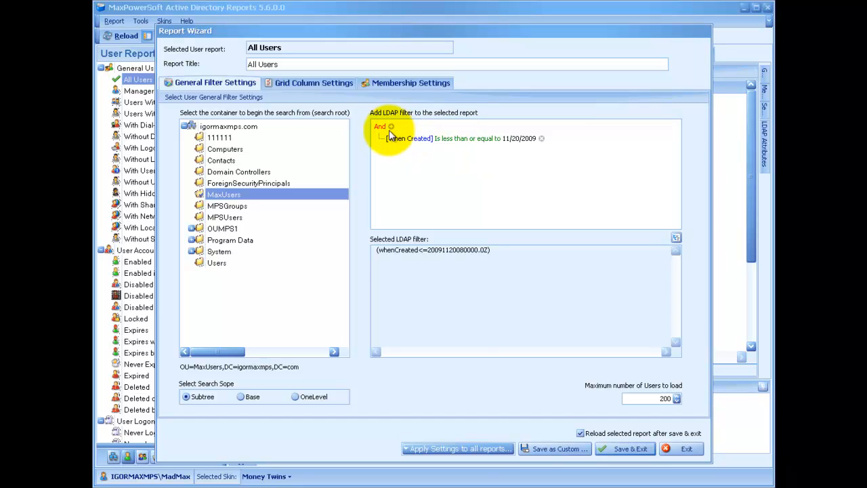
click(391, 126)
click(404, 150)
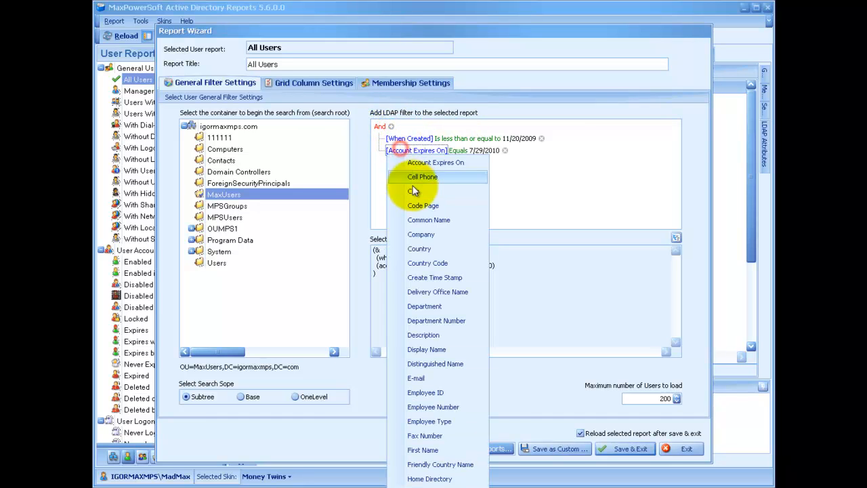
click(424, 337)
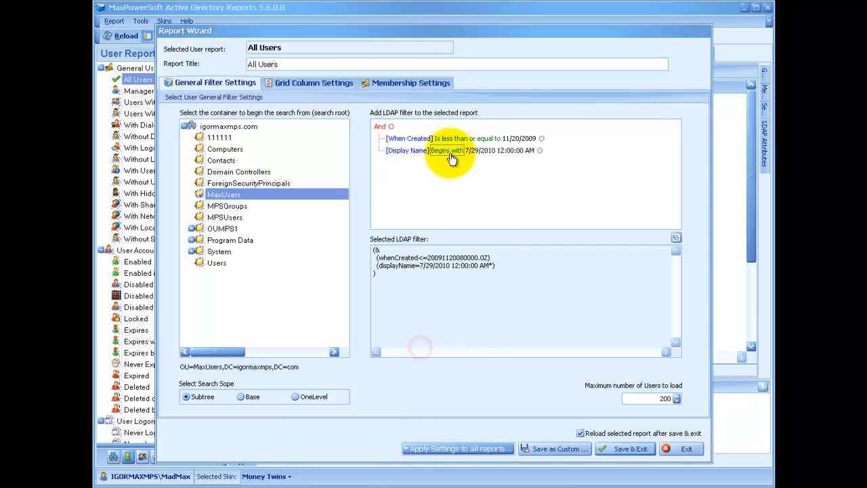
Clear the leftover value, enter the begins-with letter and save to reload the report
click(497, 150)
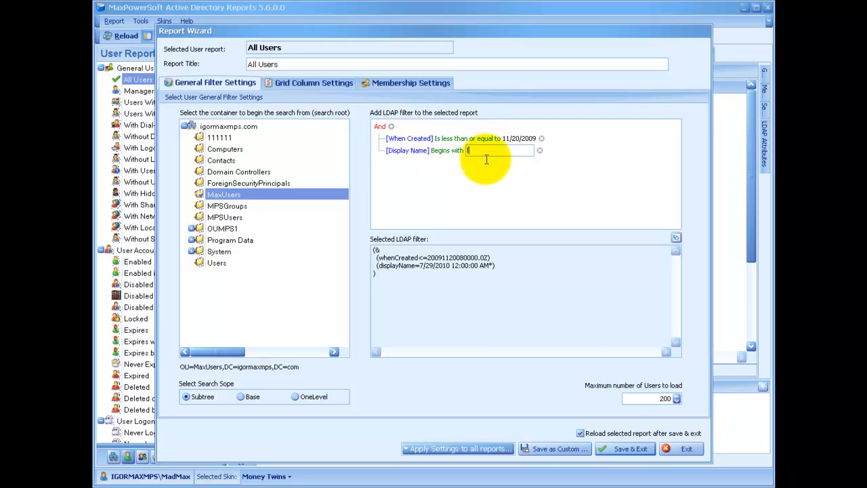
key(Delete)
click(621, 448)
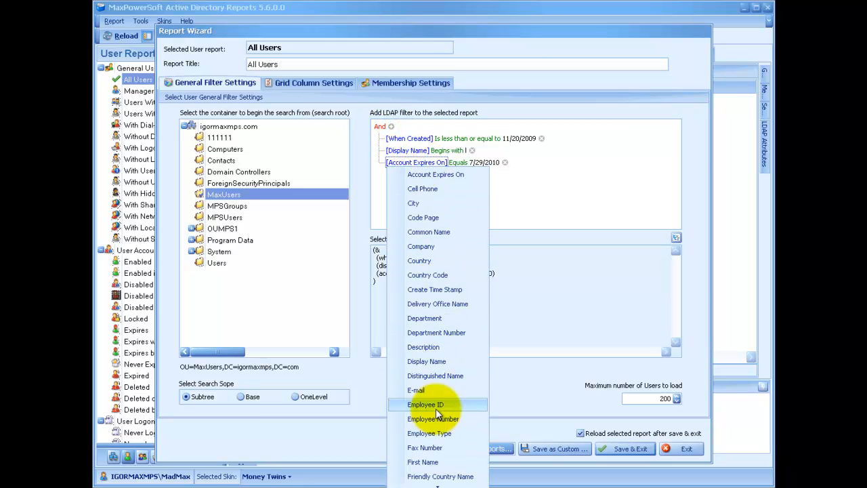
scroll(433, 440, down, 5)
scroll(431, 467, down, 4)
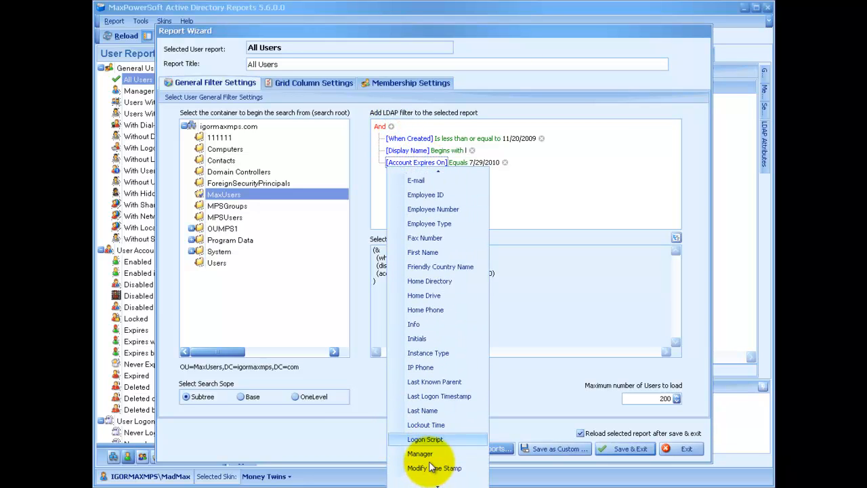
scroll(431, 468, down, 4)
Set the third condition to Password Last Set with an 'is between' comparison
click(434, 411)
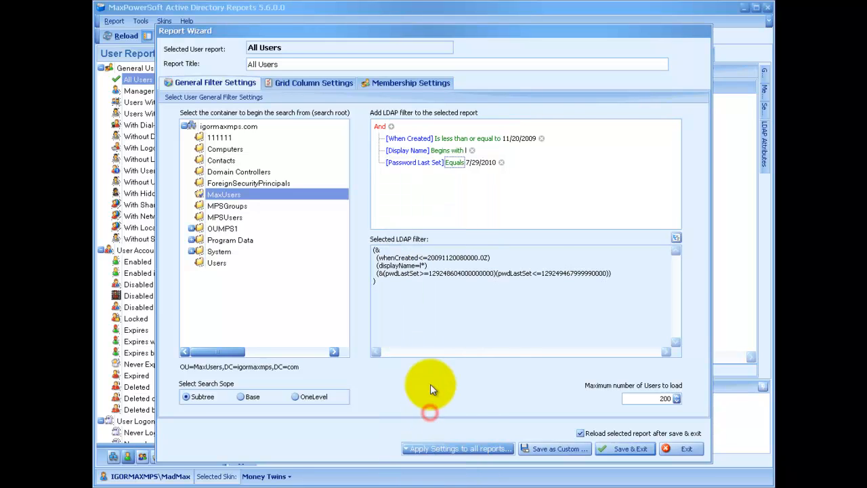
click(455, 162)
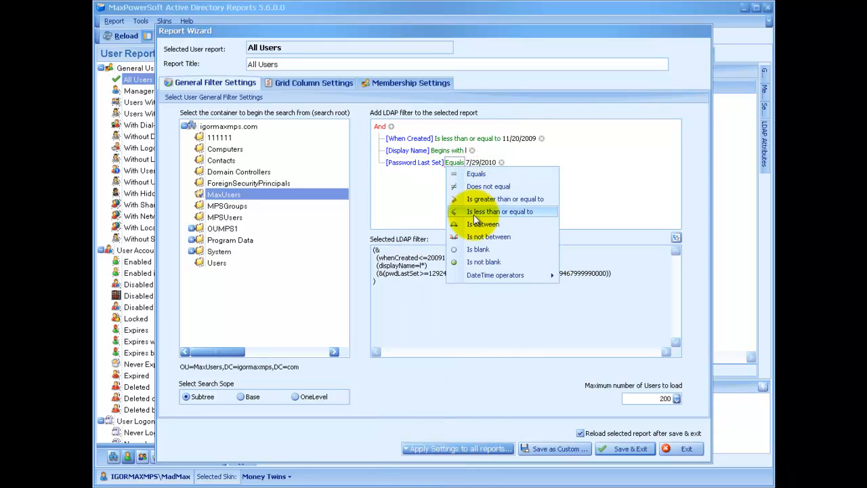
click(483, 224)
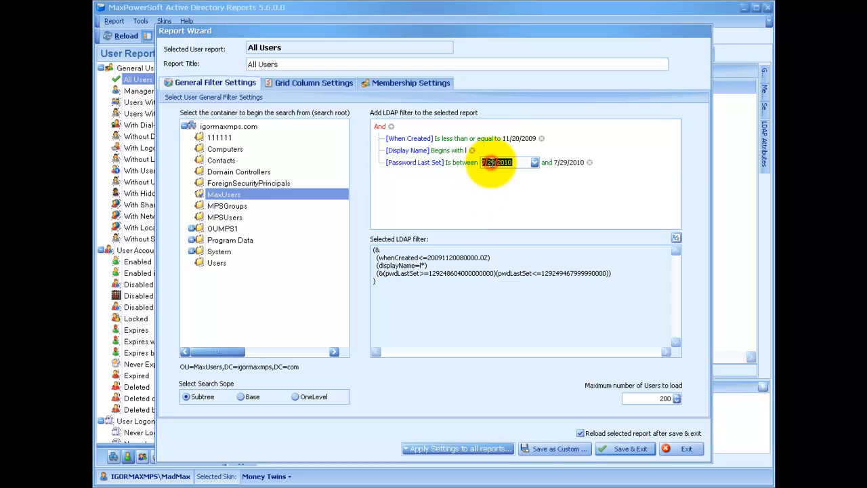
Enter the date range 11/17/2009 to 11/19/2009 for the password-last-set condition
click(491, 166)
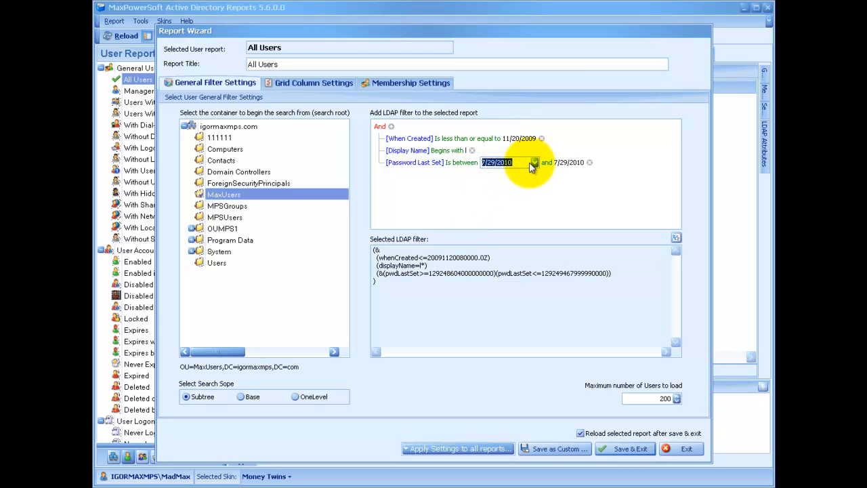
text(11/1)
key(Right)
click(568, 162)
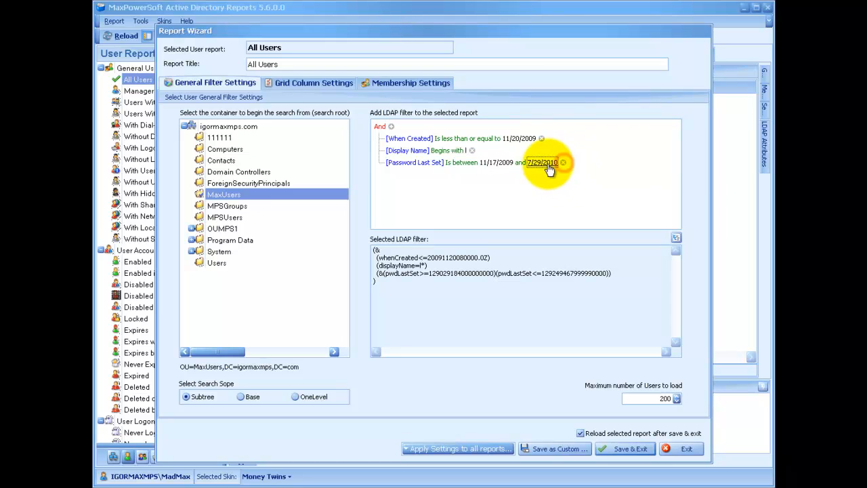
text(11)
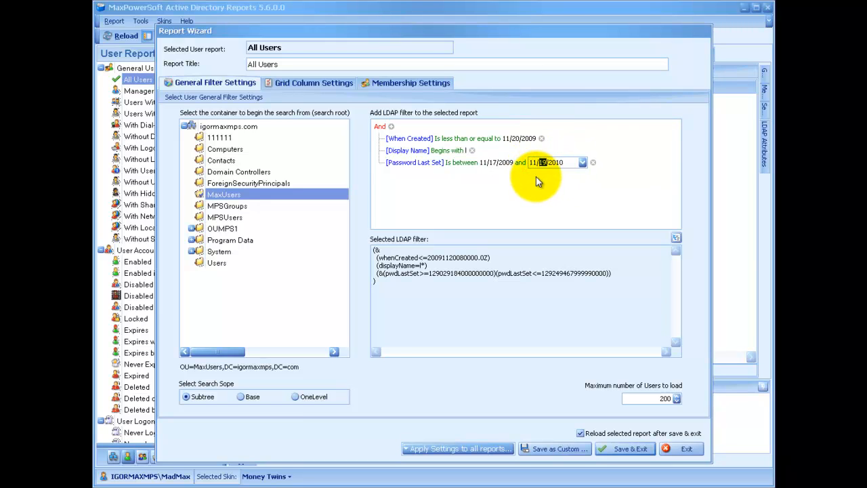
key(Right)
click(536, 183)
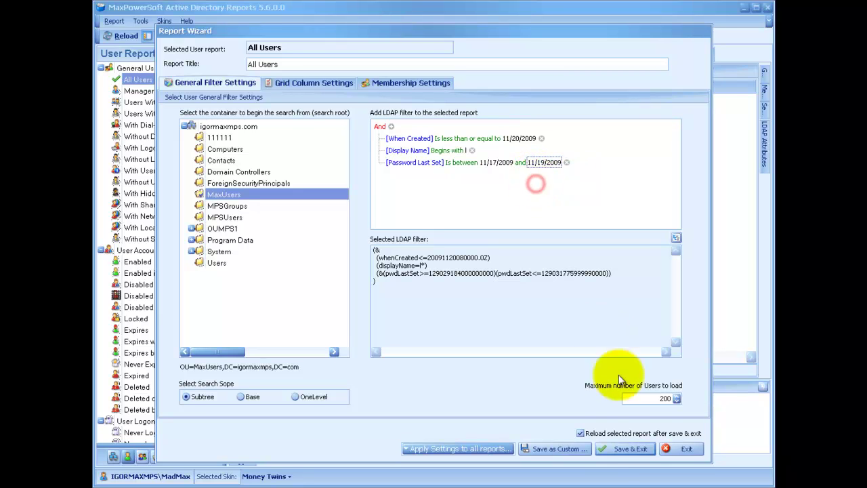
Save the combined filter to get two users and inspect the Added LDAP Filter setting
click(625, 449)
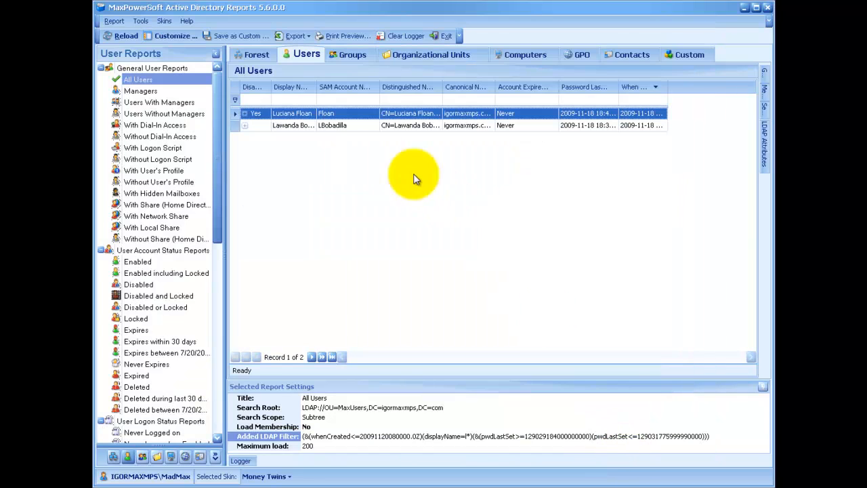
click(291, 113)
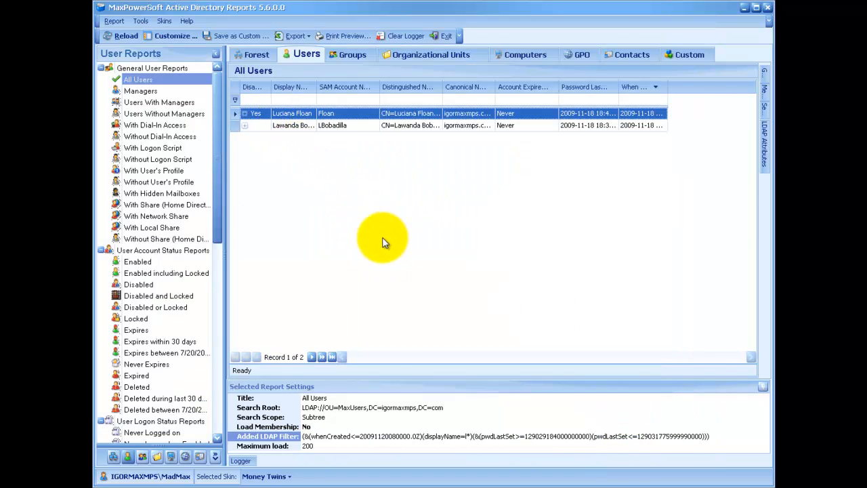
click(342, 437)
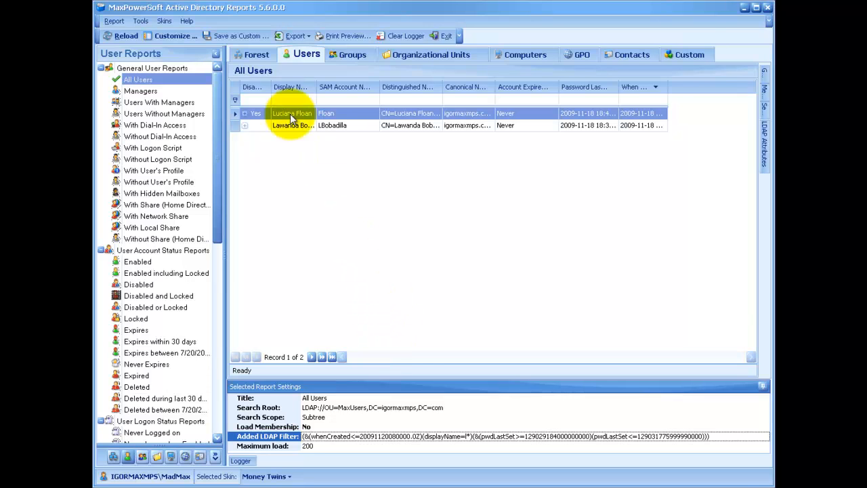
Show the LDAP filter unformatted, copy it all and switch to Active Directory Users and Computers
click(175, 36)
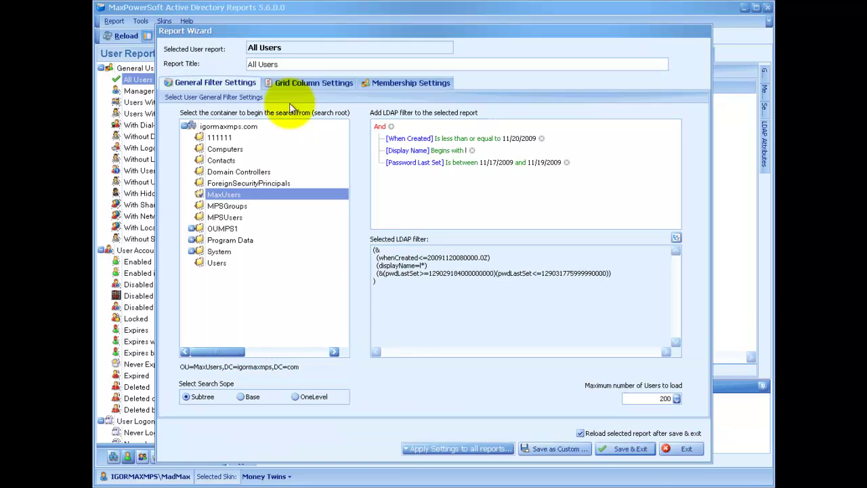
click(678, 238)
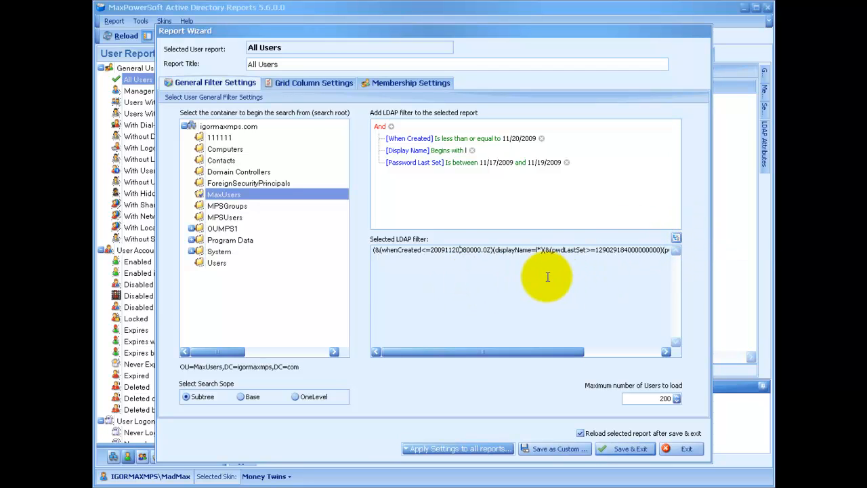
key(ctrl+a)
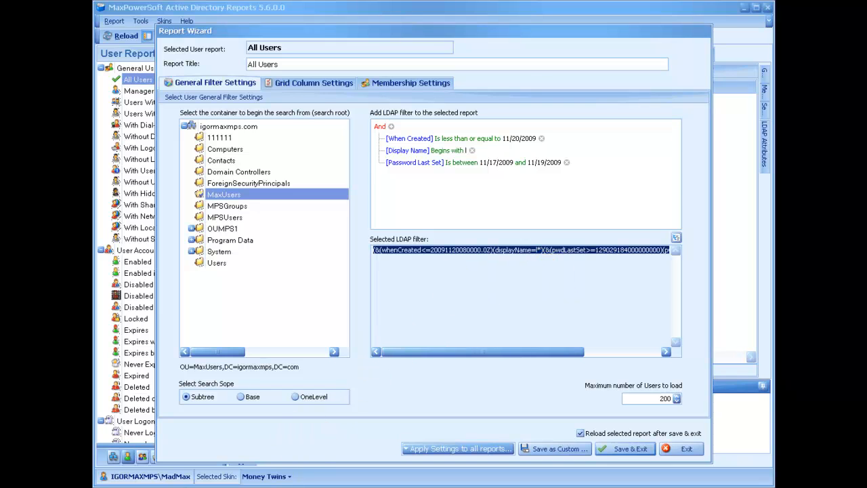
key(alt+Tab)
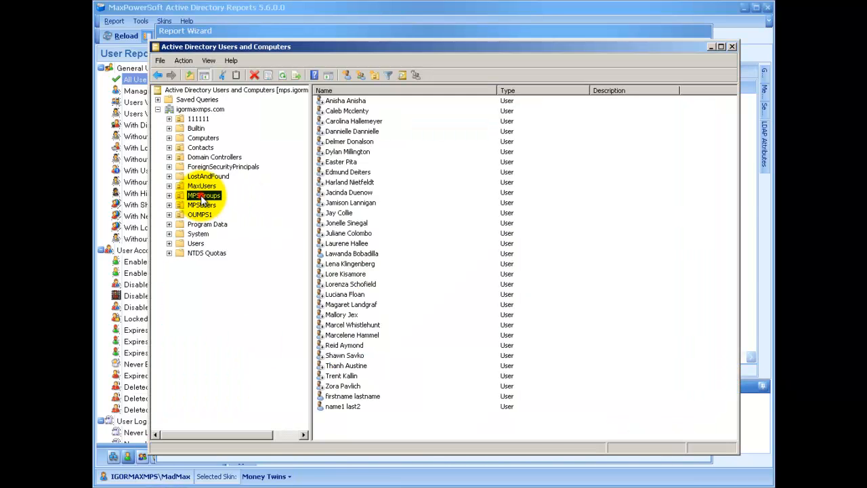
Apply a custom advanced filter on MaxUsers using the pasted LDAP query
click(203, 194)
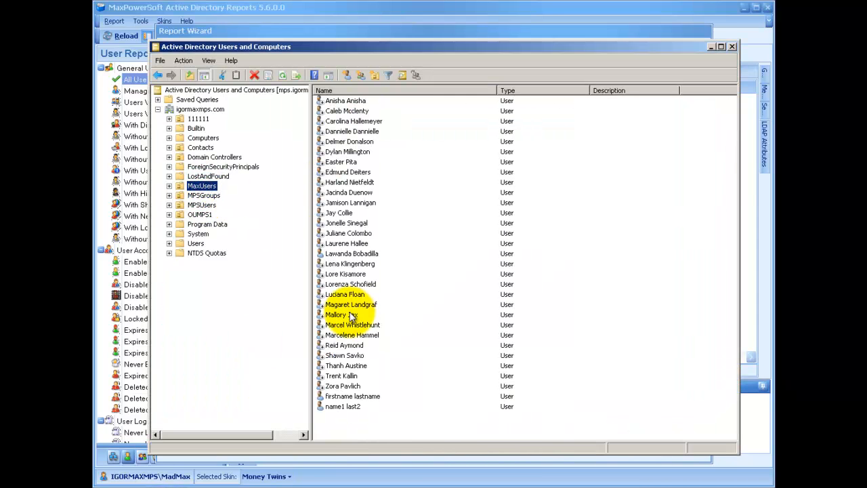
click(387, 75)
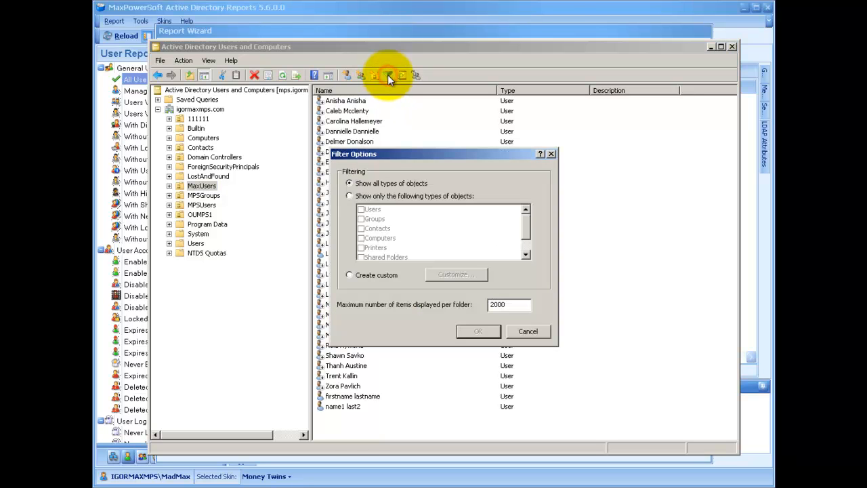
click(349, 274)
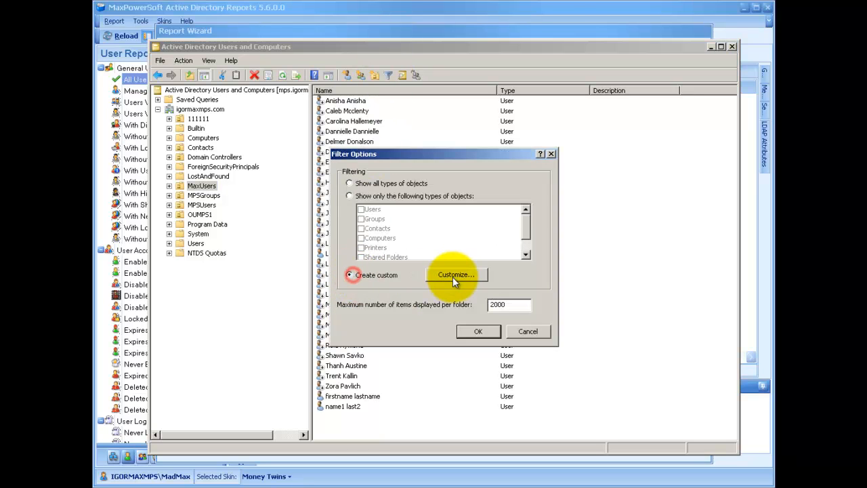
click(455, 274)
click(450, 206)
click(414, 258)
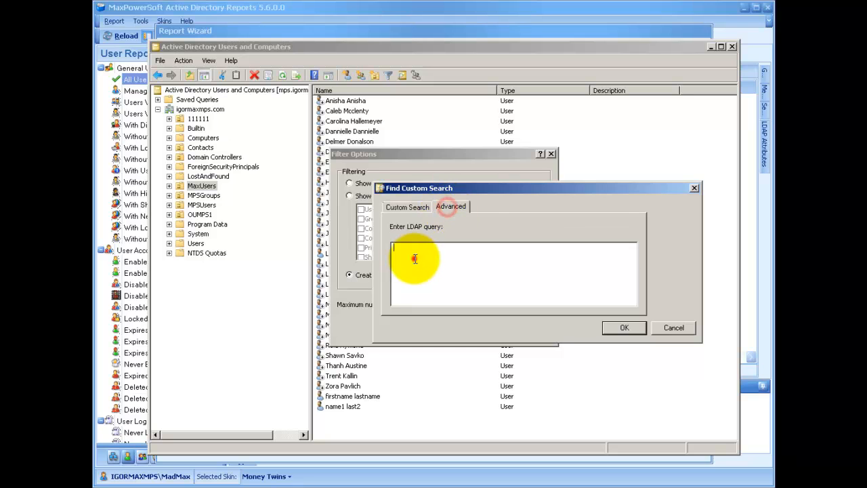
key(ctrl+v)
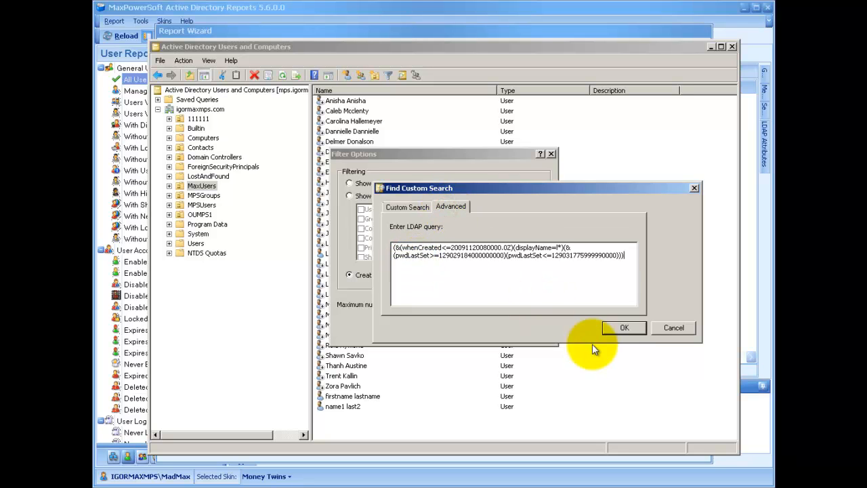
click(625, 328)
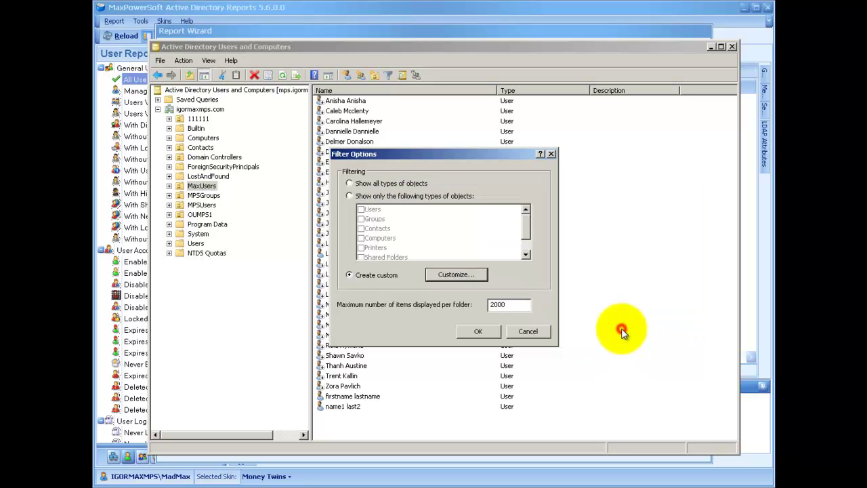
click(478, 331)
View the two filtered users in MaxUsers and move the console window lower
click(201, 186)
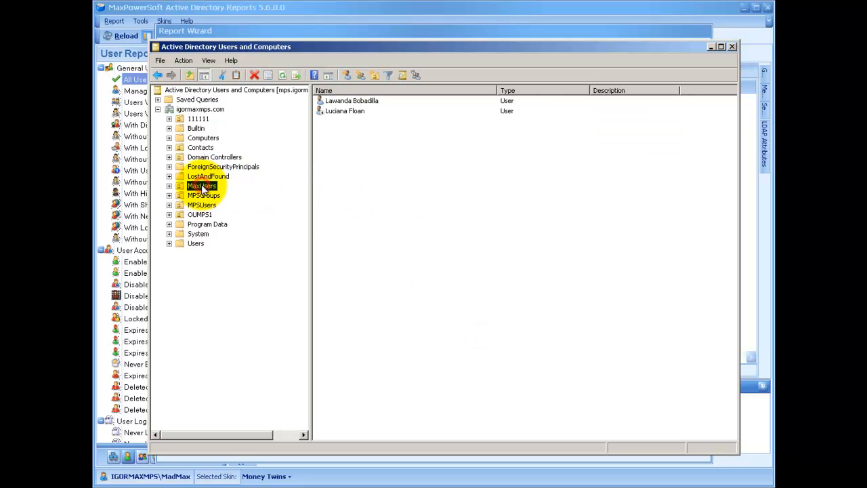
click(339, 100)
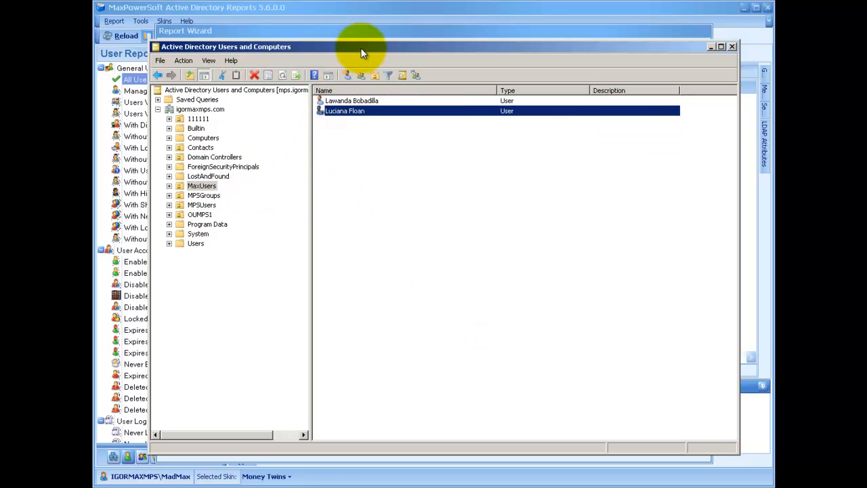
drag(361, 47, 351, 164)
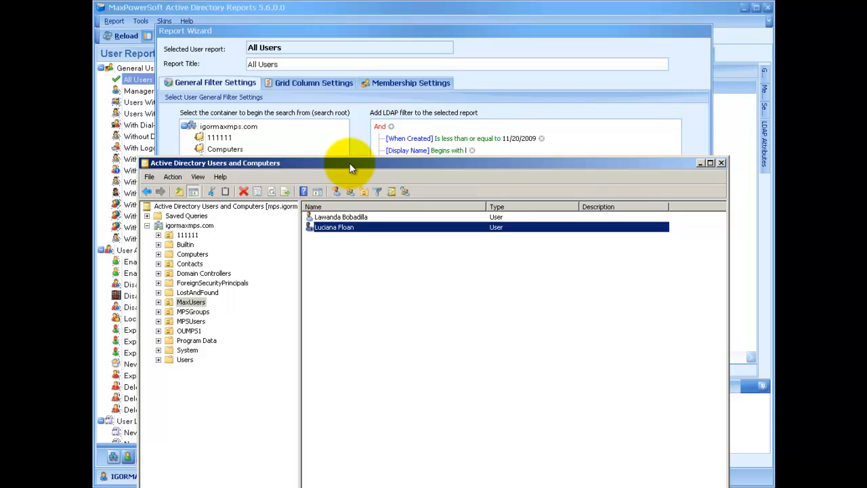
Exit the Report Wizard and place the directory console beside the two-user report
key(alt+Tab)
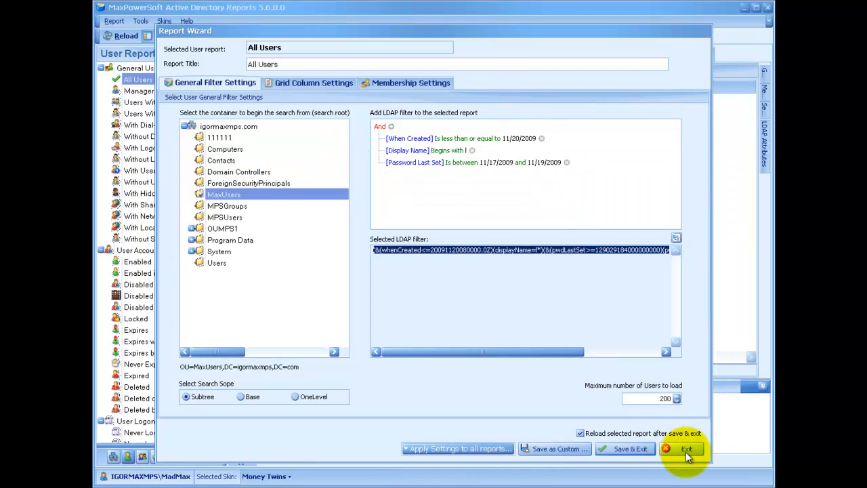
click(618, 449)
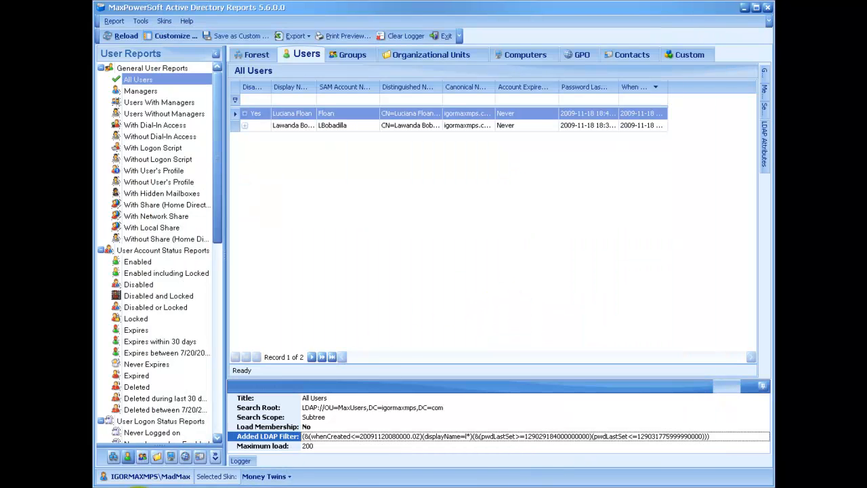
key(alt+Tab)
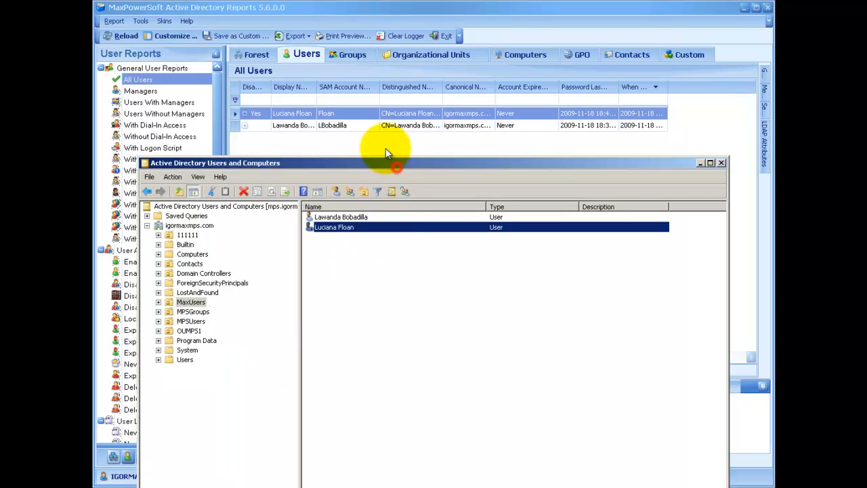
drag(396, 167, 385, 147)
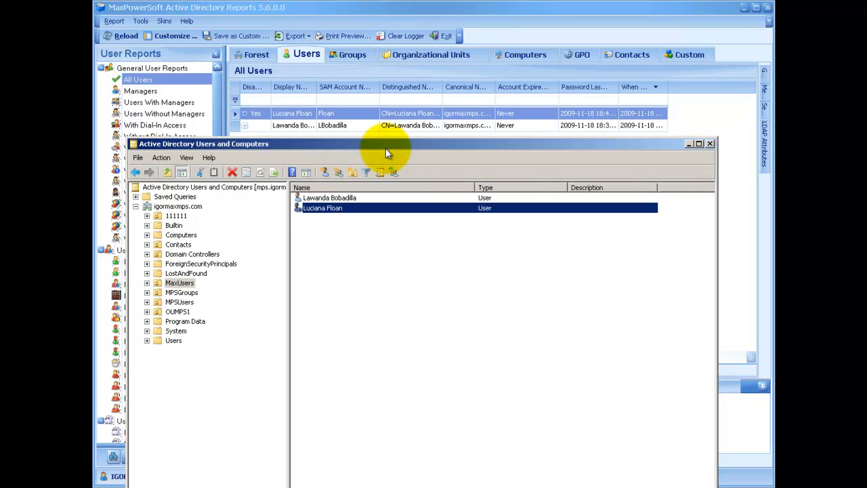